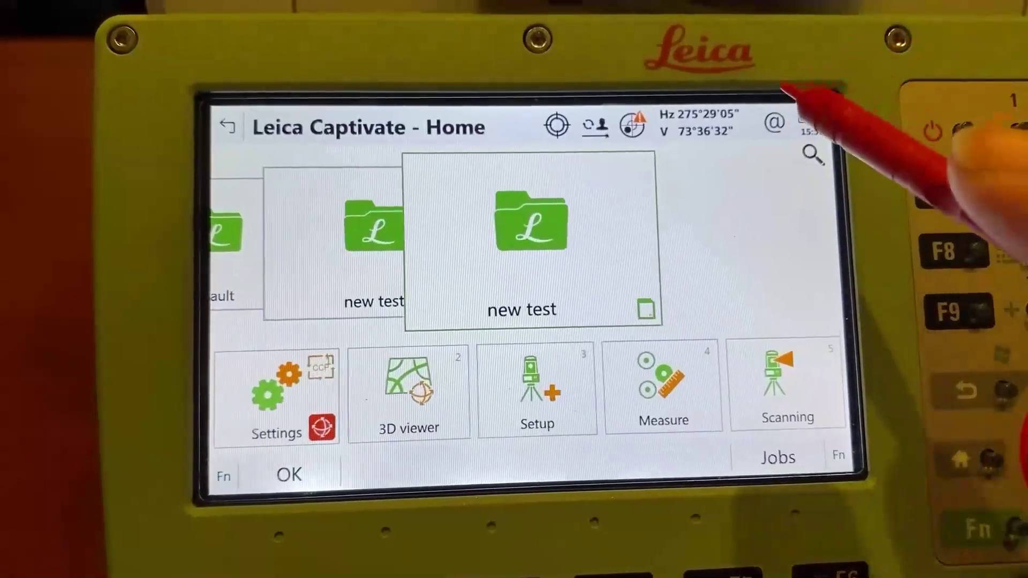
In Captivate, go to Settings > Connections > All other connections to list GeoCOM on TS Bluetooth 1
click(779, 123)
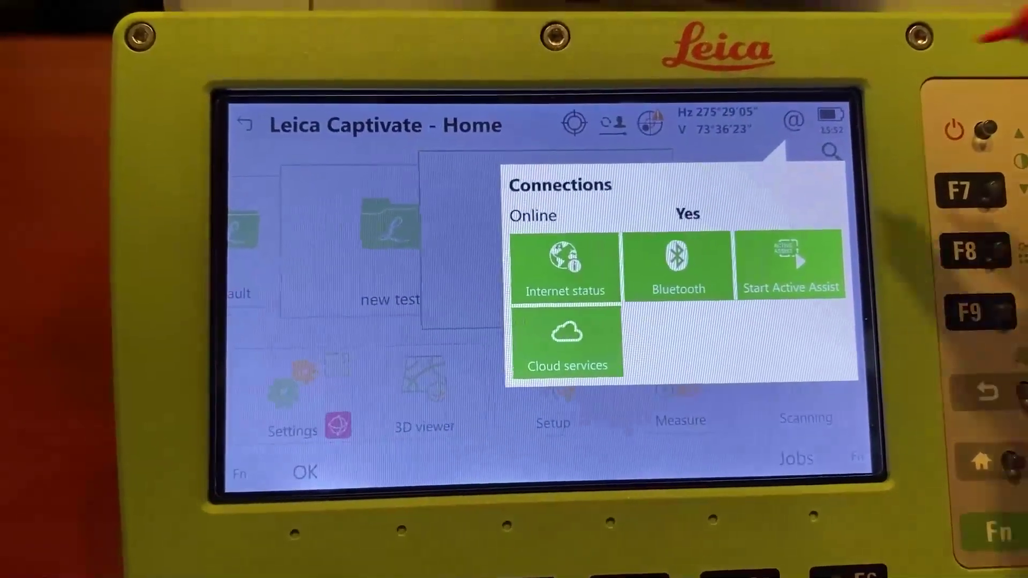
click(793, 124)
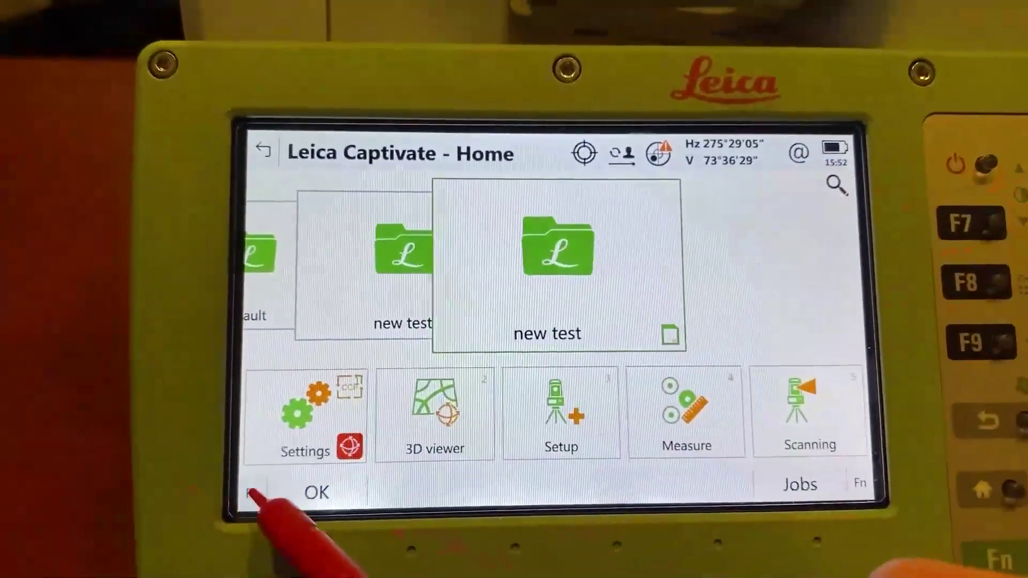
click(289, 436)
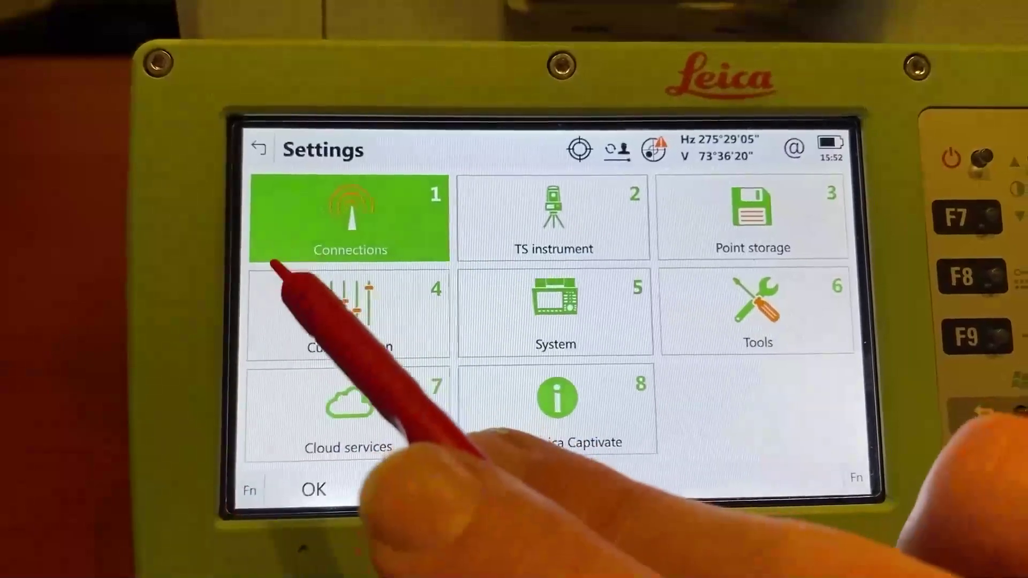
click(360, 210)
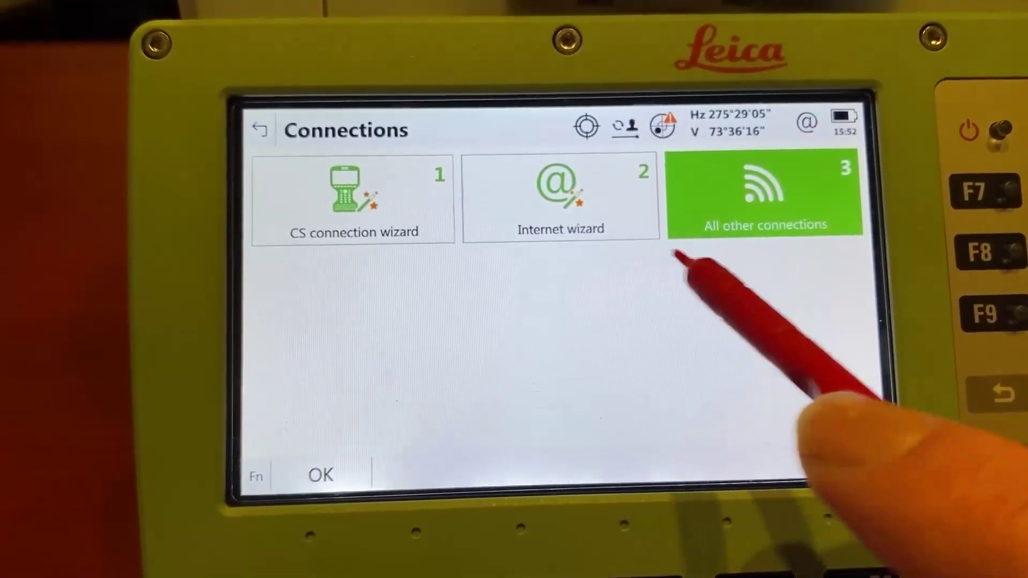
click(758, 187)
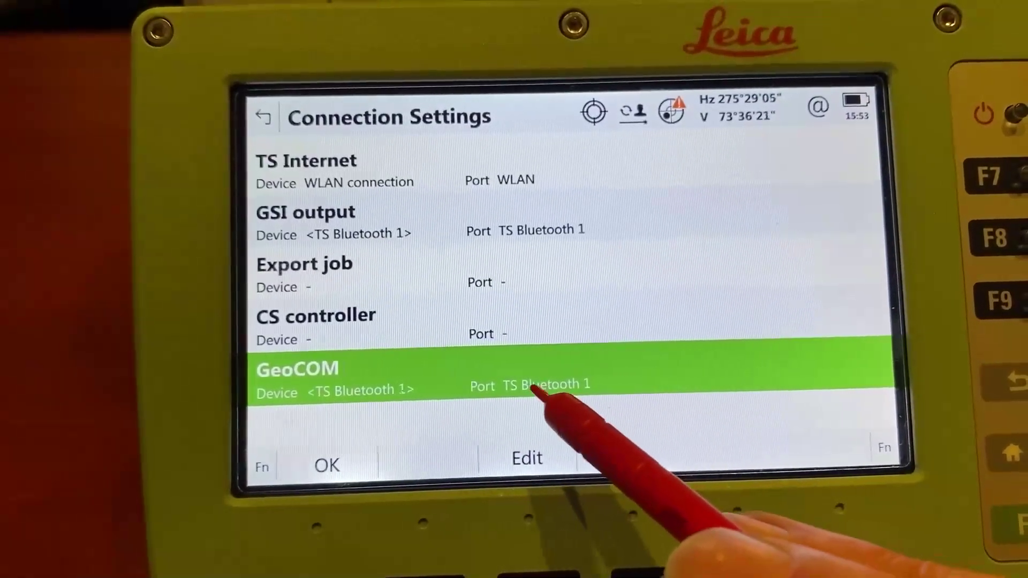
Switch GeoCOM to connect over WLAN, confirming IP 10.55.90.45 and port 1212, then return Home
click(526, 457)
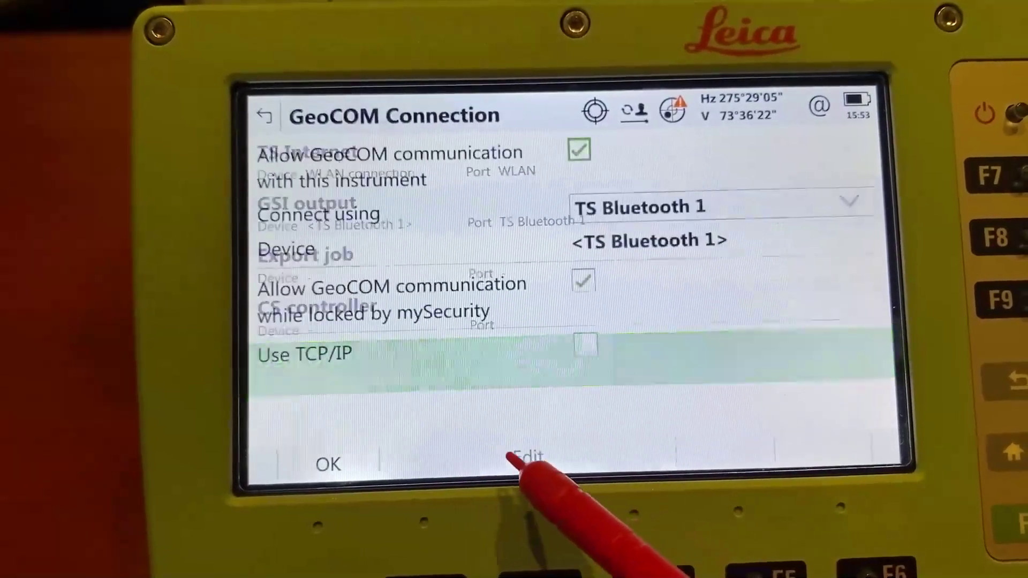
click(752, 201)
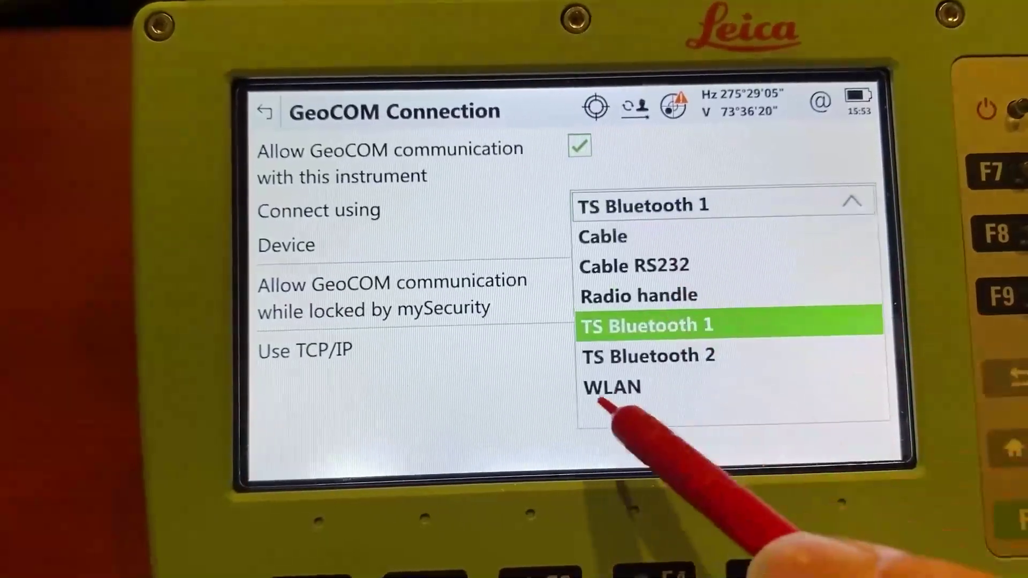
click(611, 386)
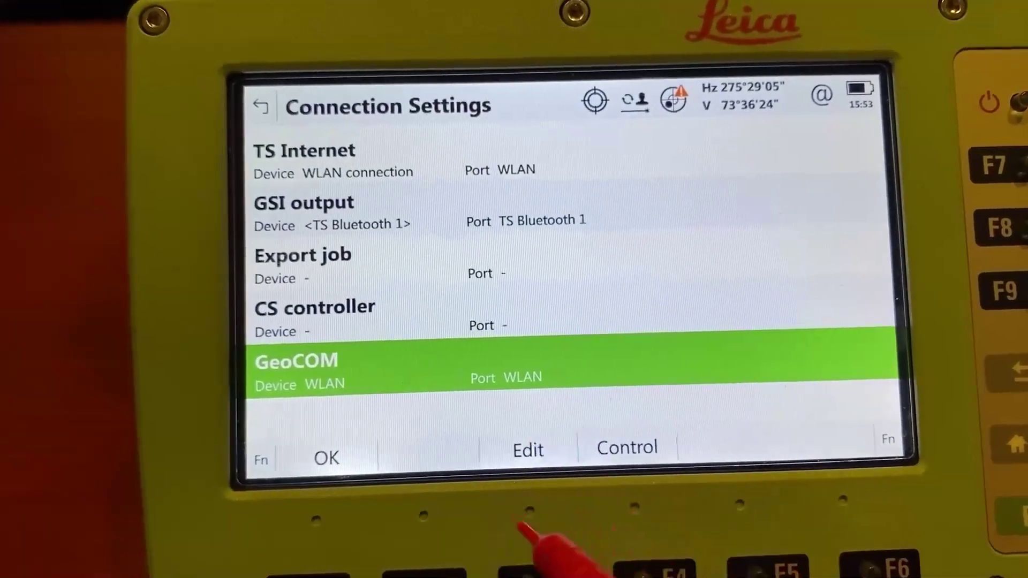
click(628, 446)
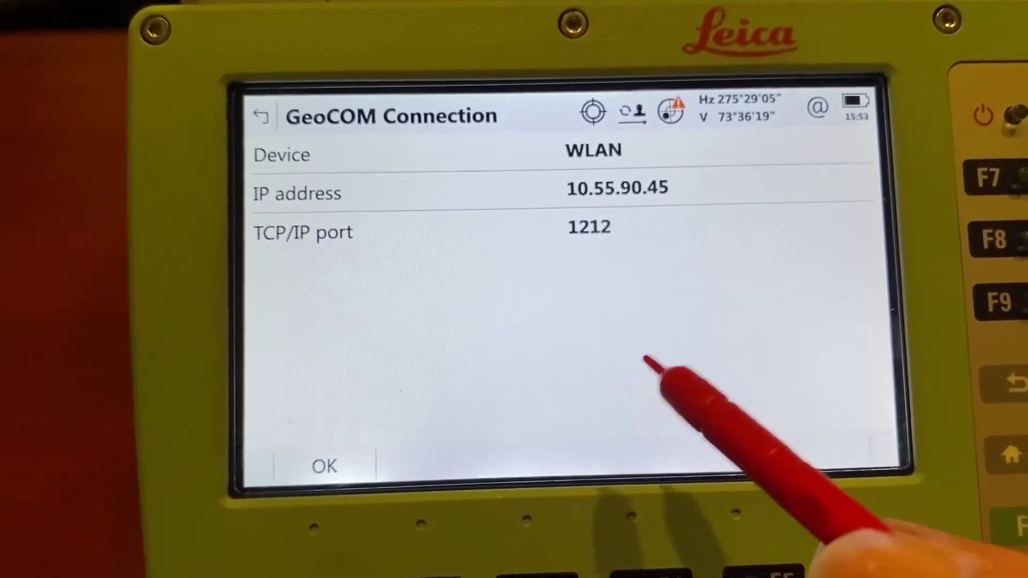
click(321, 466)
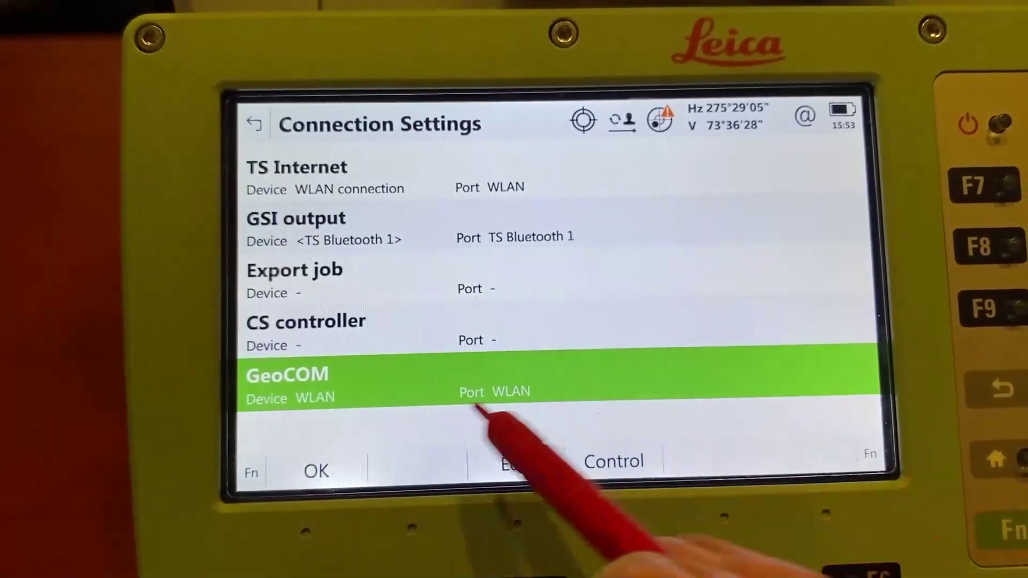
click(318, 469)
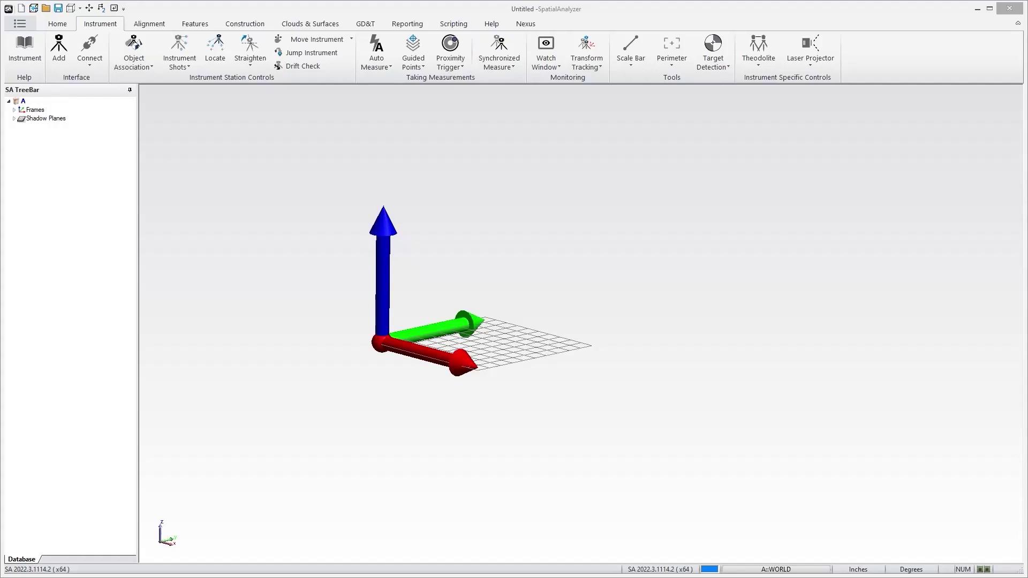
Bring up the Bluetooth icon's context menu from the hidden tray icons
click(922, 577)
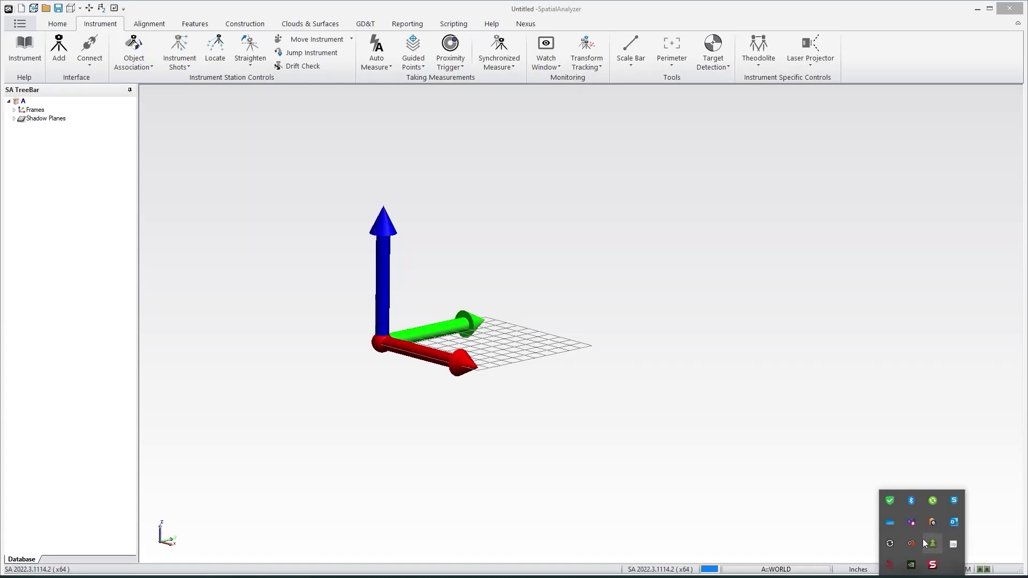
right_click(912, 504)
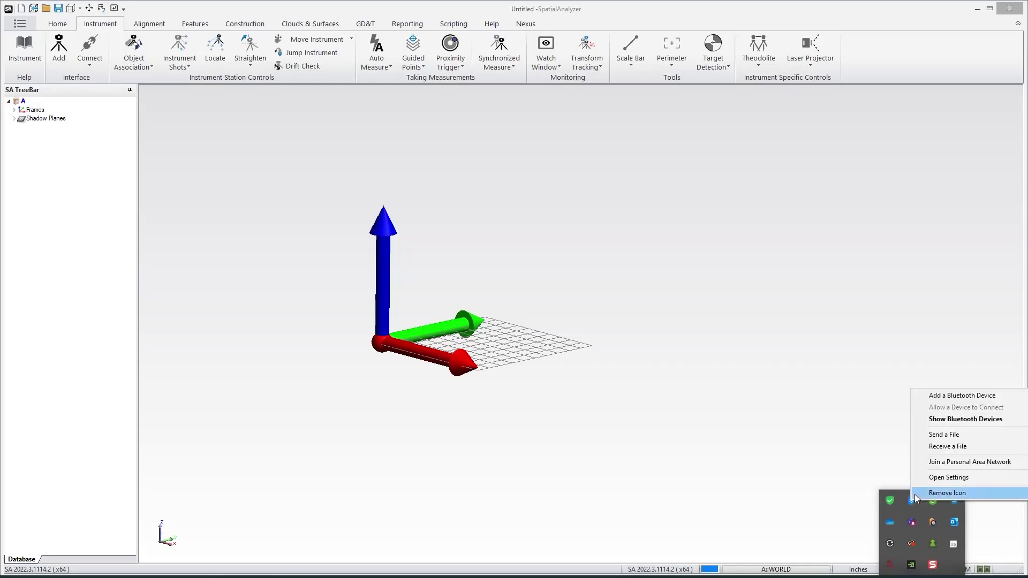
Open More Bluetooth options from the Windows Bluetooth devices page
click(942, 419)
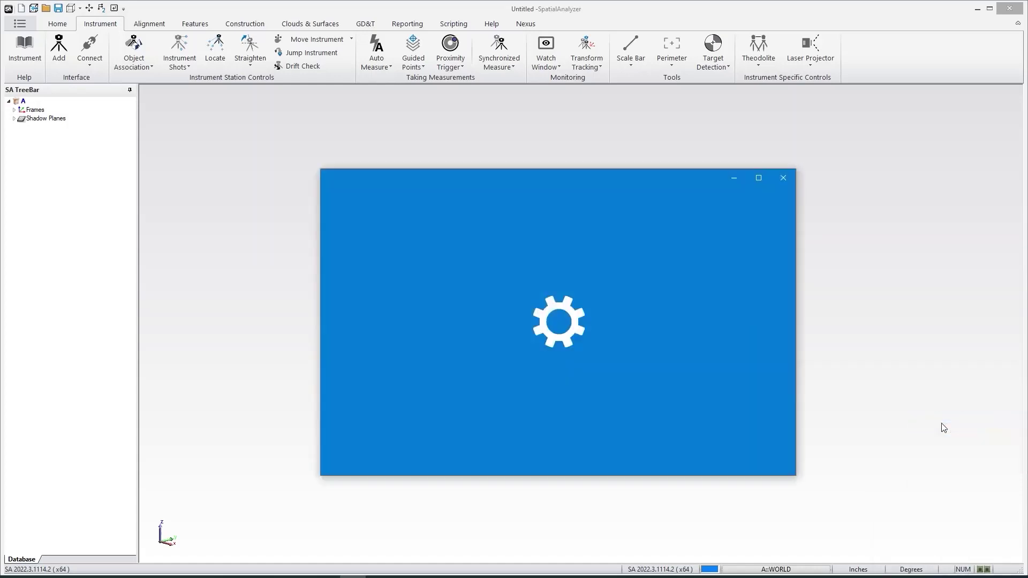
scroll(736, 355, down, 10)
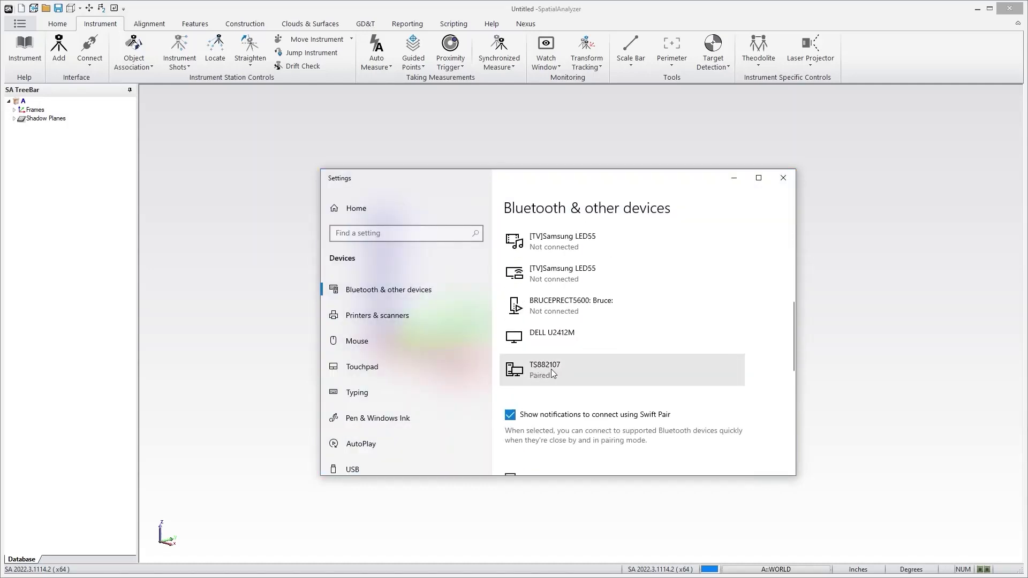
scroll(571, 375, down, 3)
scroll(573, 380, down, 3)
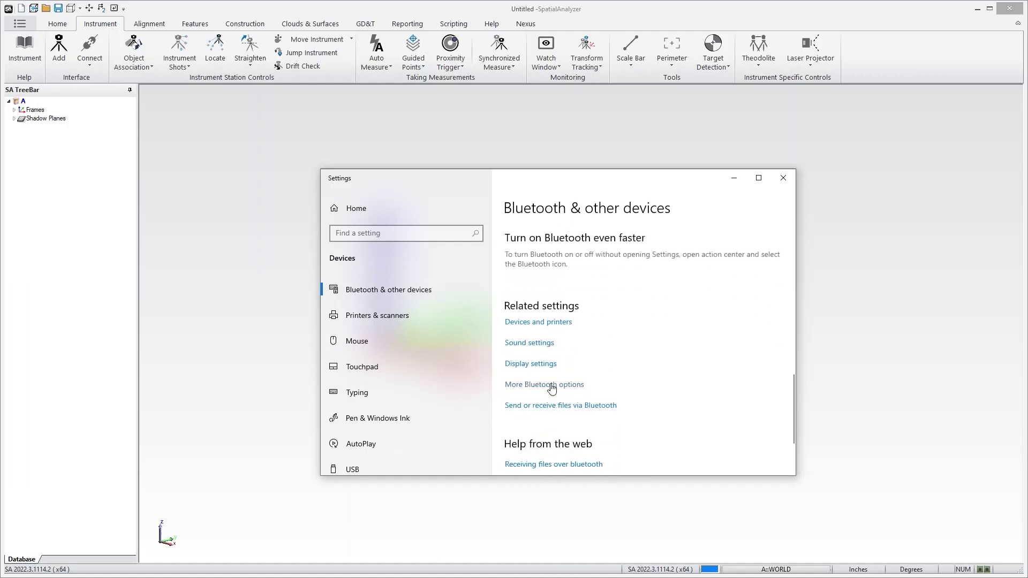
click(552, 386)
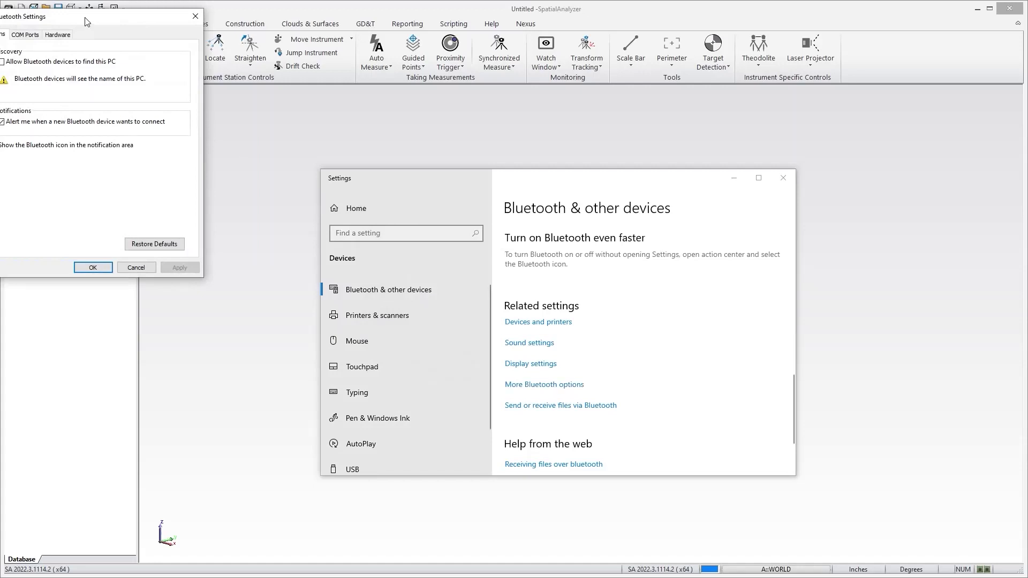
Check the COM Ports tab, noting outgoing COM5 for TS882107, then close the window
drag(86, 22, 733, 229)
click(672, 242)
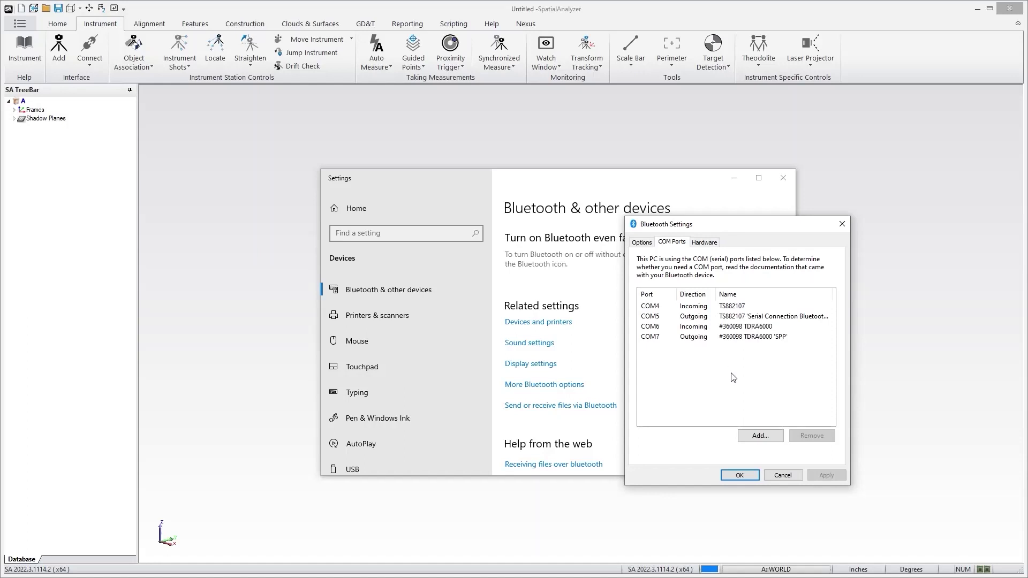
click(738, 315)
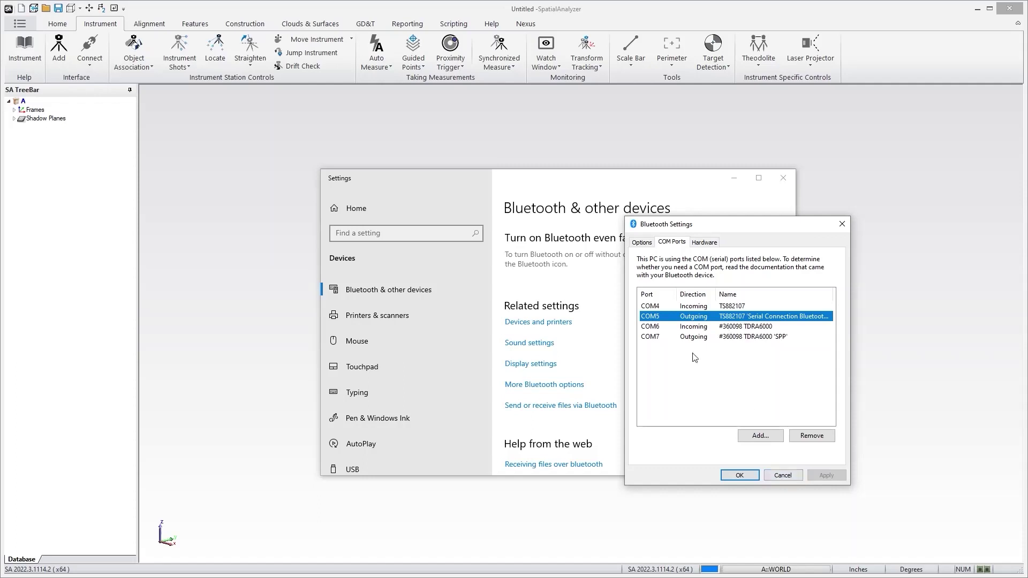
click(784, 478)
Close Windows Settings and add a Leica Nova MS60 Total Station to the SpatialAnalyzer scene
click(783, 179)
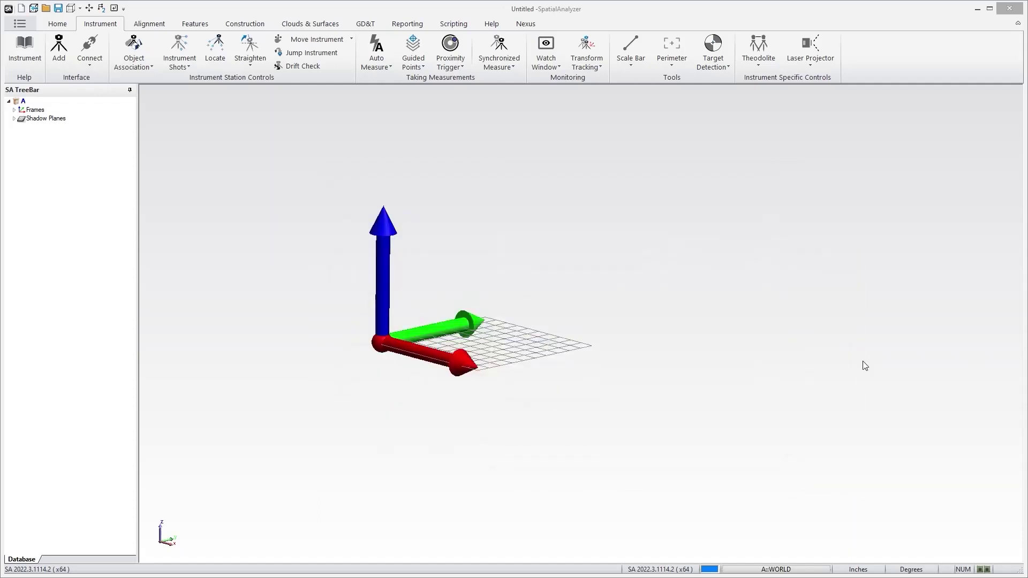
click(91, 61)
click(59, 48)
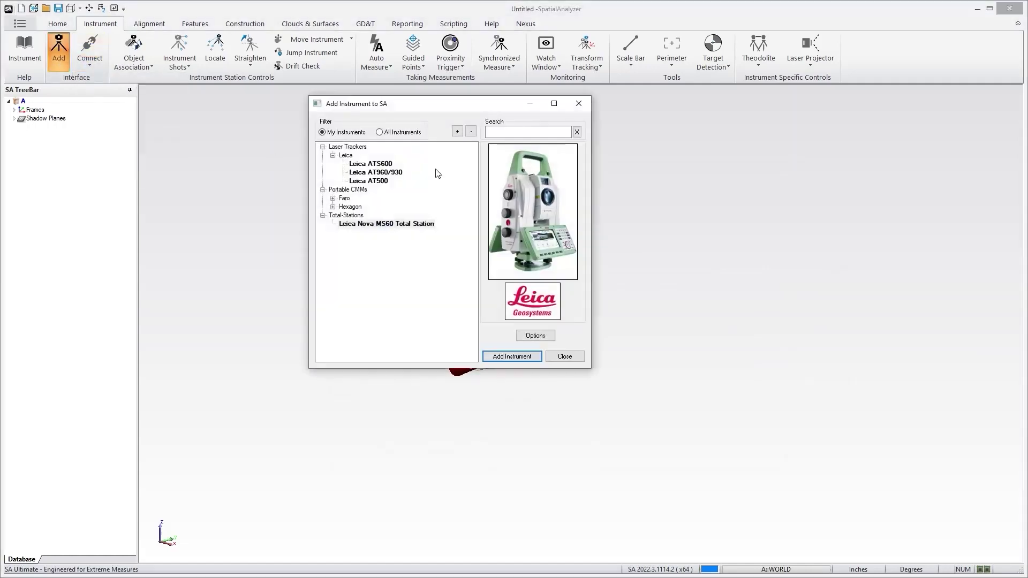
click(535, 335)
drag(456, 135, 637, 184)
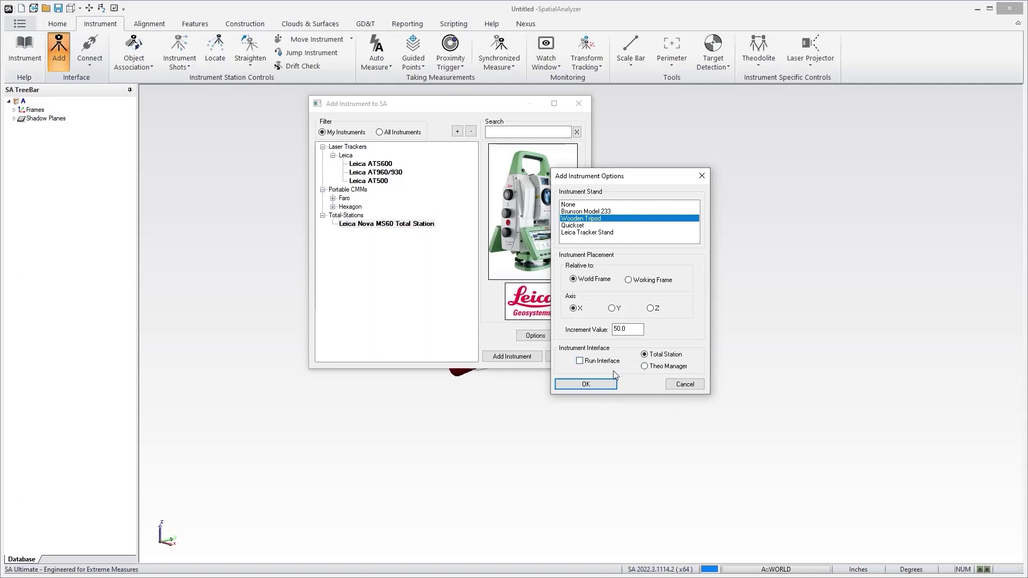
click(677, 385)
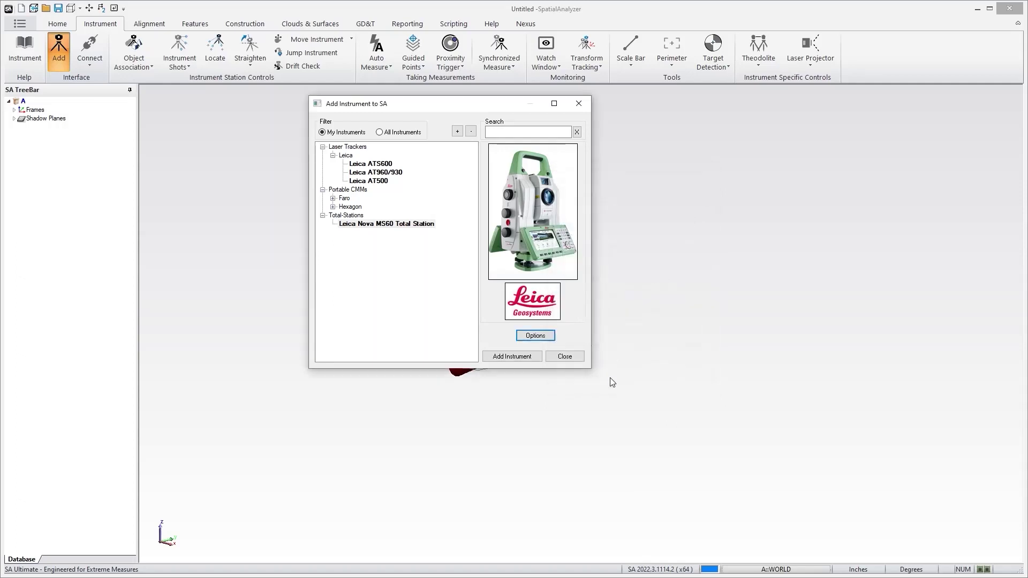
click(514, 357)
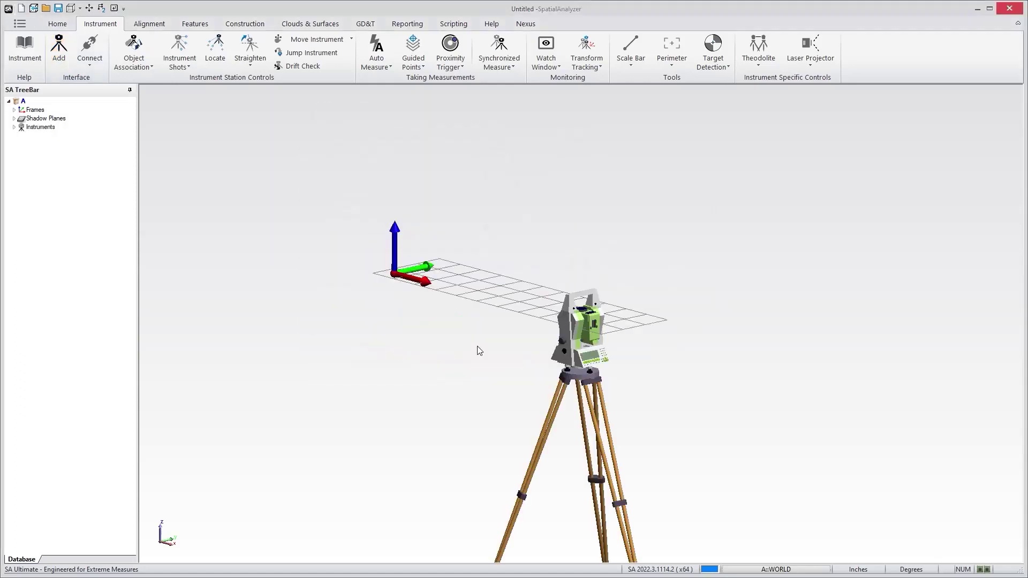
click(90, 53)
Connect to the Leica Nova MS60 as a total station and ping 10.55.90.45
mouse_move(130, 119)
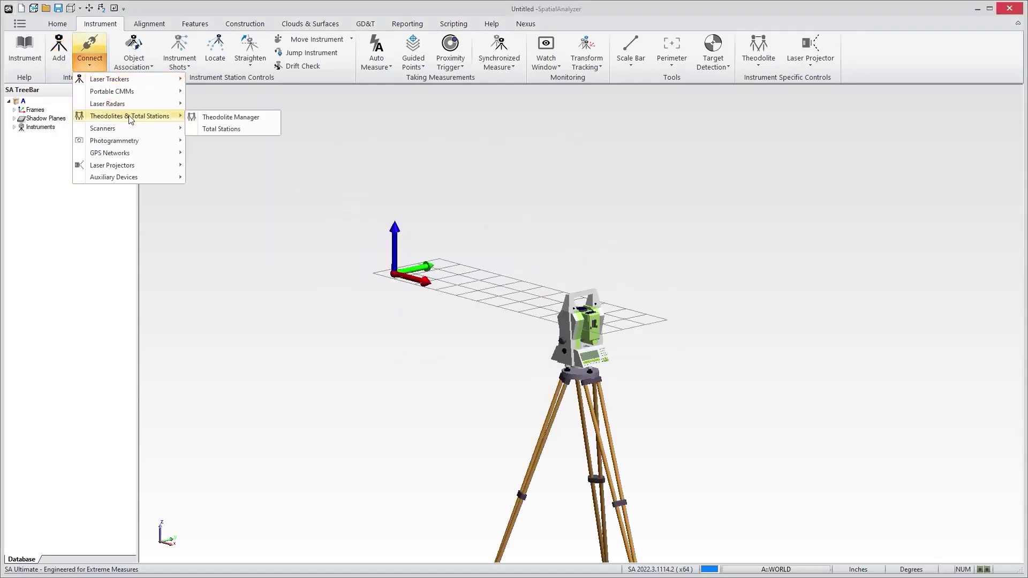
click(225, 131)
click(692, 170)
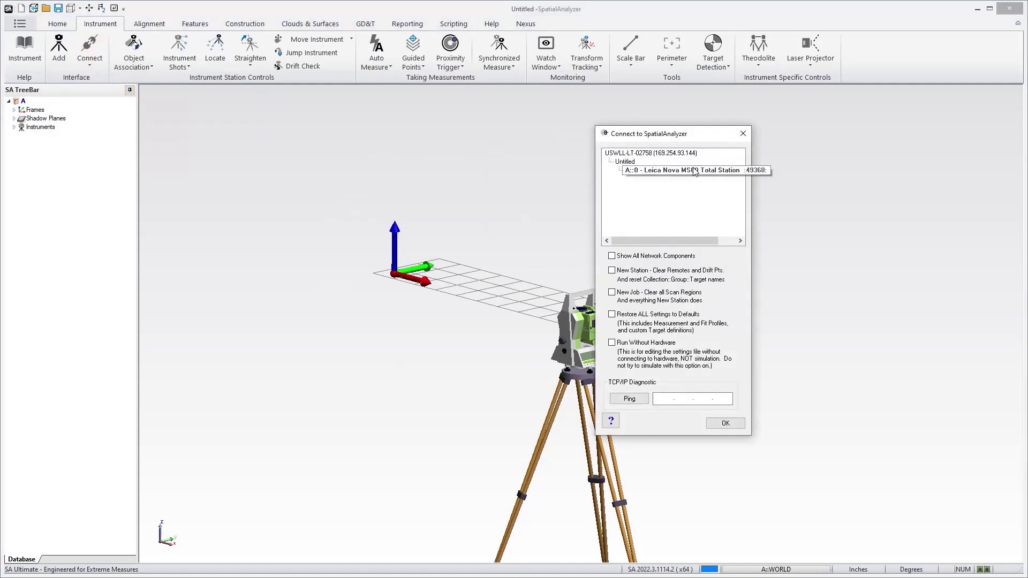
click(725, 424)
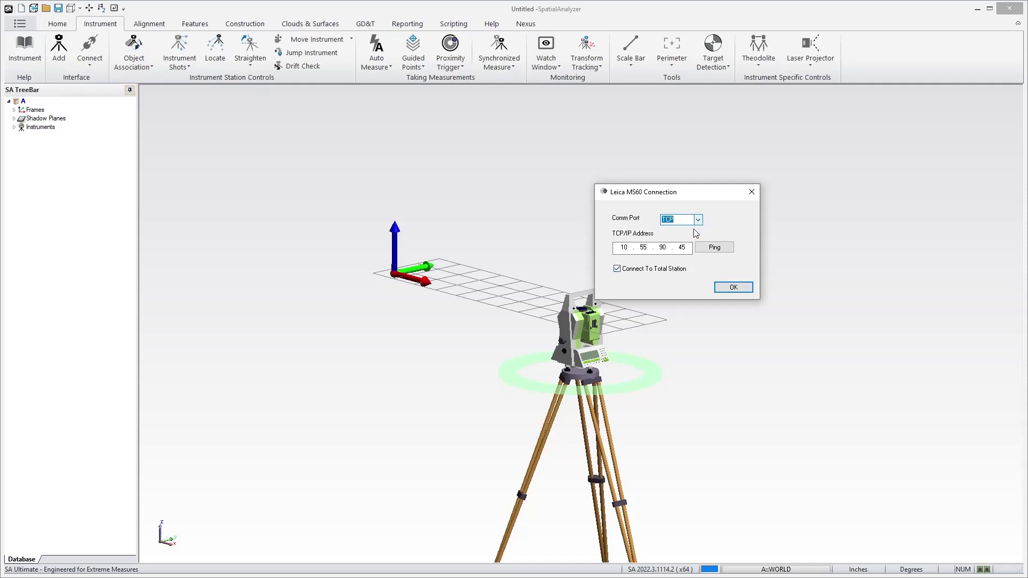
click(703, 250)
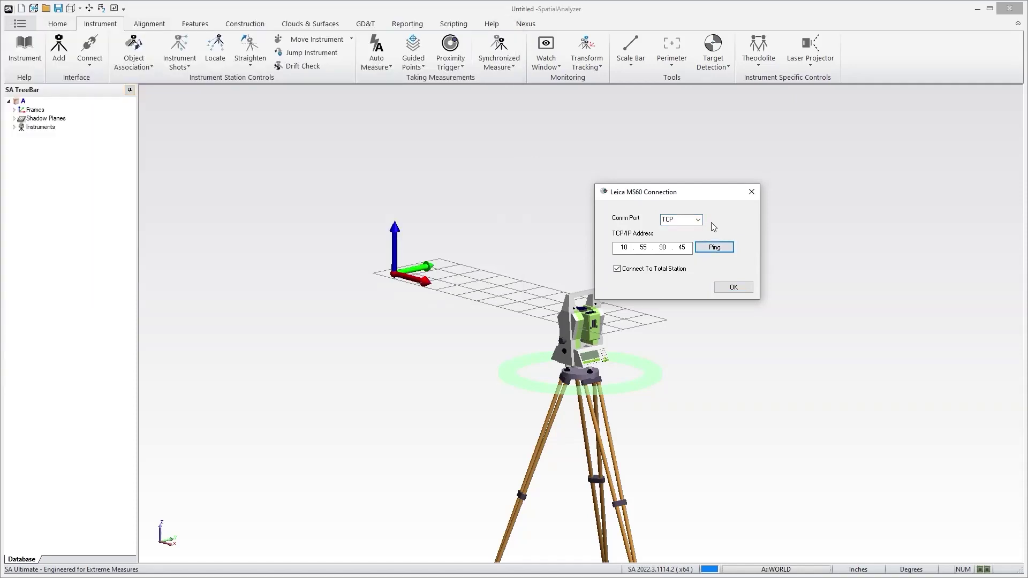
Keep TCP as the communication port and accept to start up the MS60
click(699, 220)
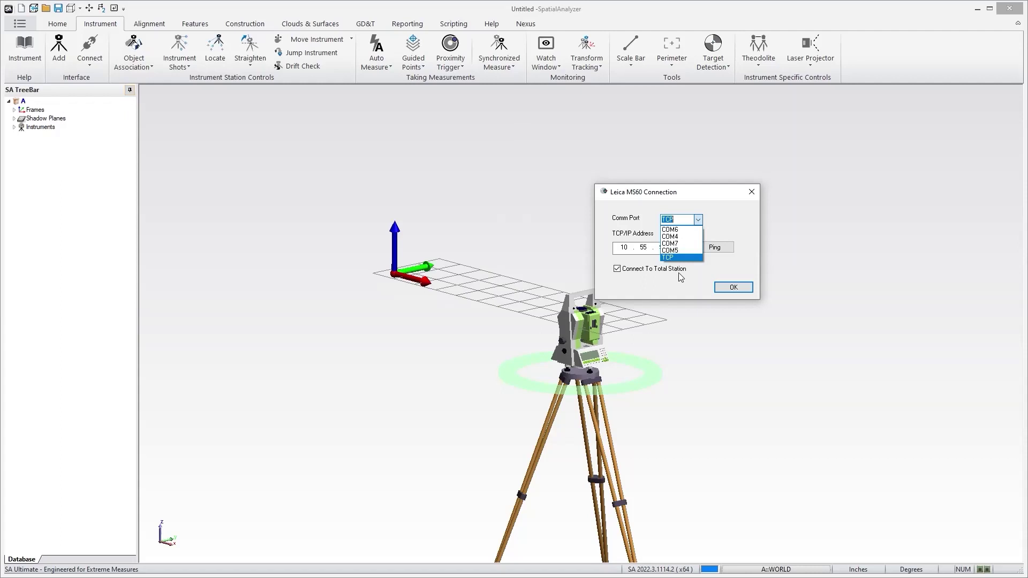
click(731, 228)
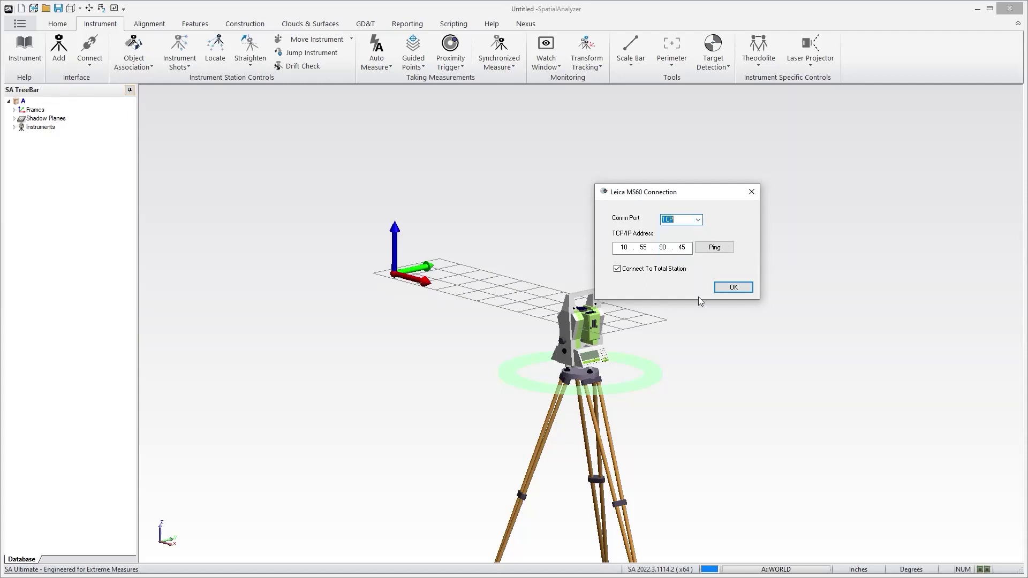
click(734, 288)
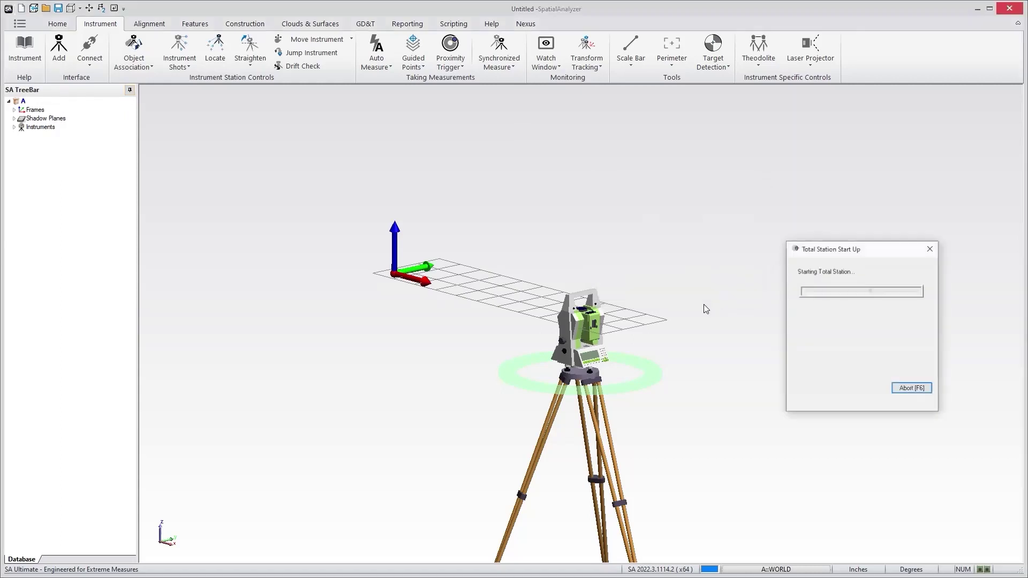